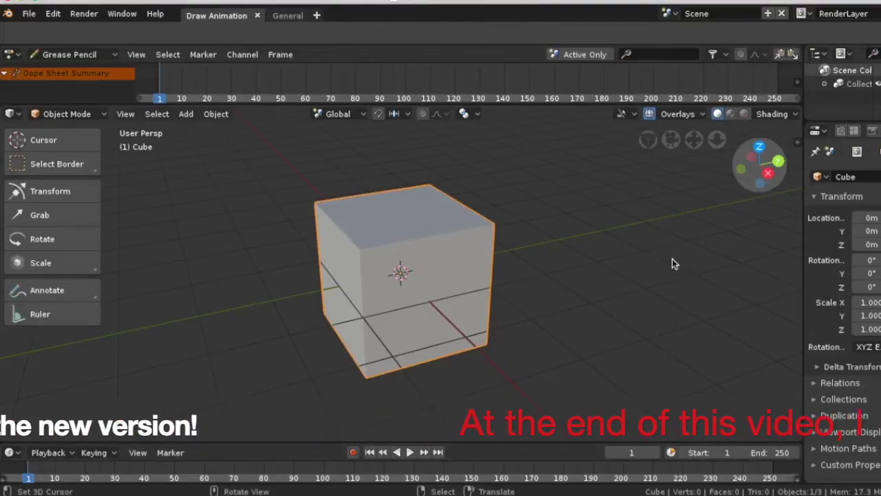
# Switch to Right Ortho view and zoom out until the camera shows above-left of the cube
pyautogui.press('KP_3')
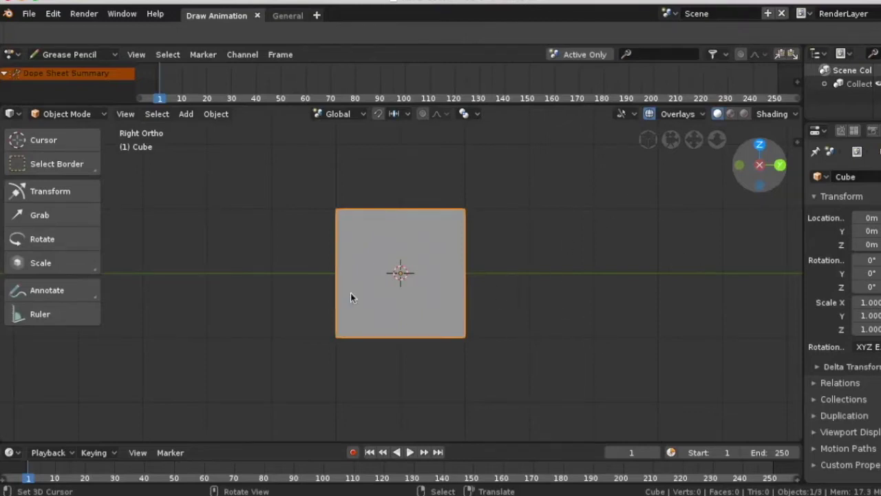
pyautogui.scroll(-4, 350, 298)
pyautogui.scroll(-1, 350, 293)
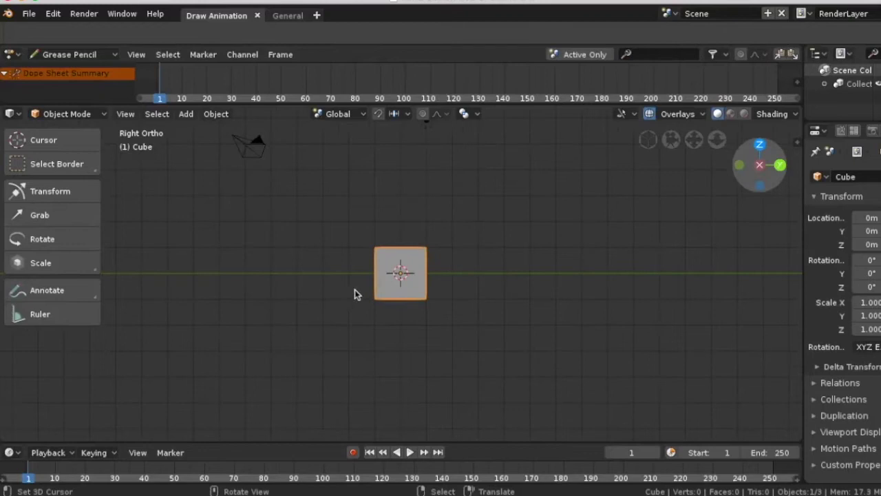
# Select the camera and set its Location X and Location Z to 0 in the Transform panel
pyautogui.click(245, 140)
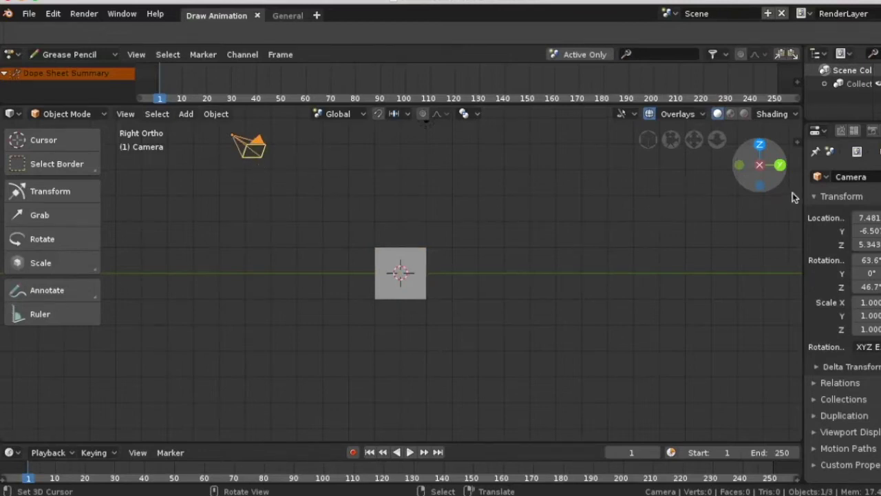
pyautogui.moveTo(804, 192); pyautogui.dragTo(689, 192)
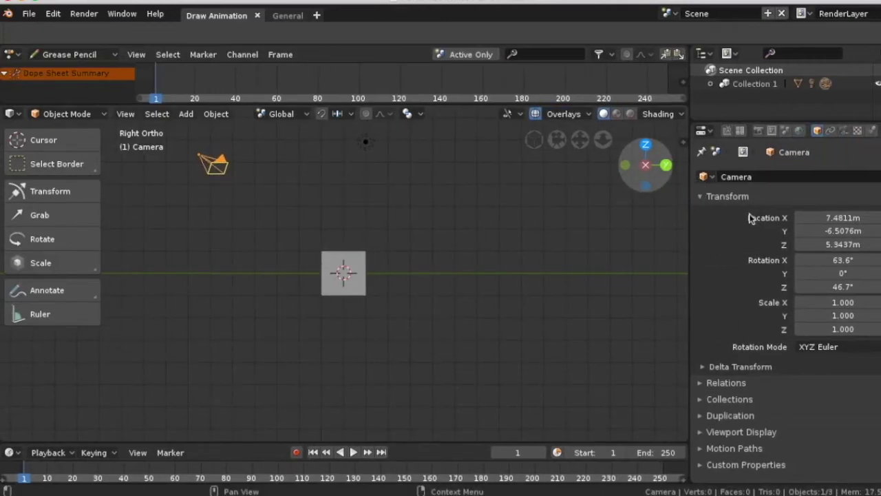
pyautogui.click(864, 214)
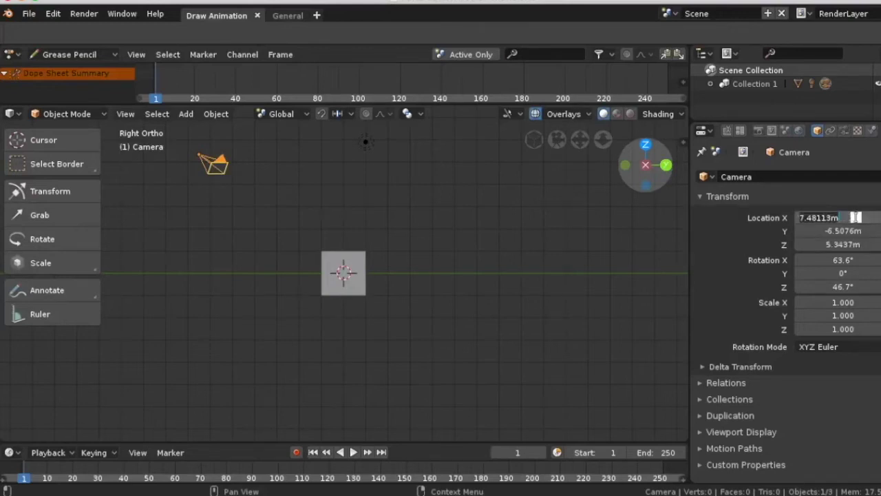
pyautogui.write('0')
pyautogui.press('Return')
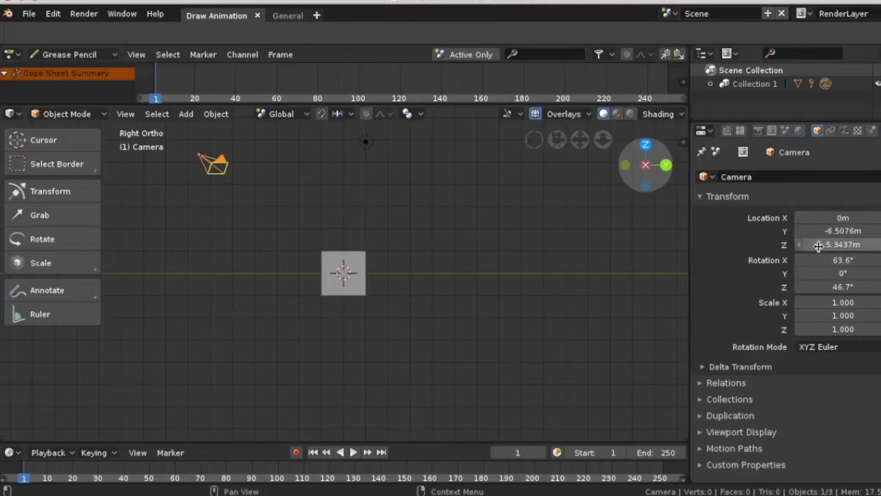
pyautogui.click(840, 245)
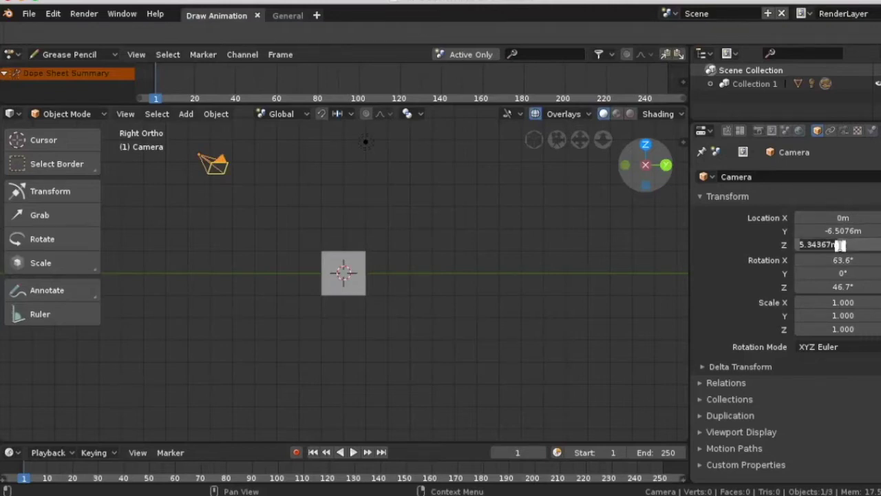
pyautogui.write('0')
pyautogui.press('Return')
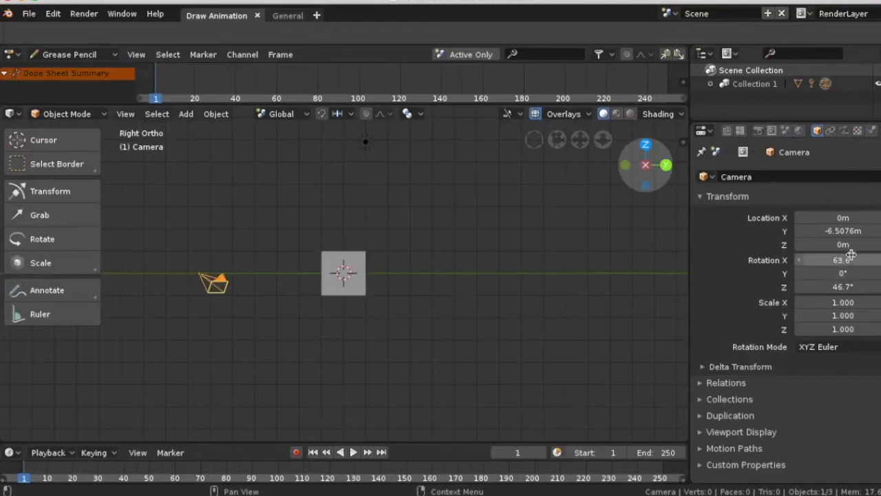
# Set the camera's Rotation X to 90° and Rotation Z to 0°
pyautogui.click(854, 262)
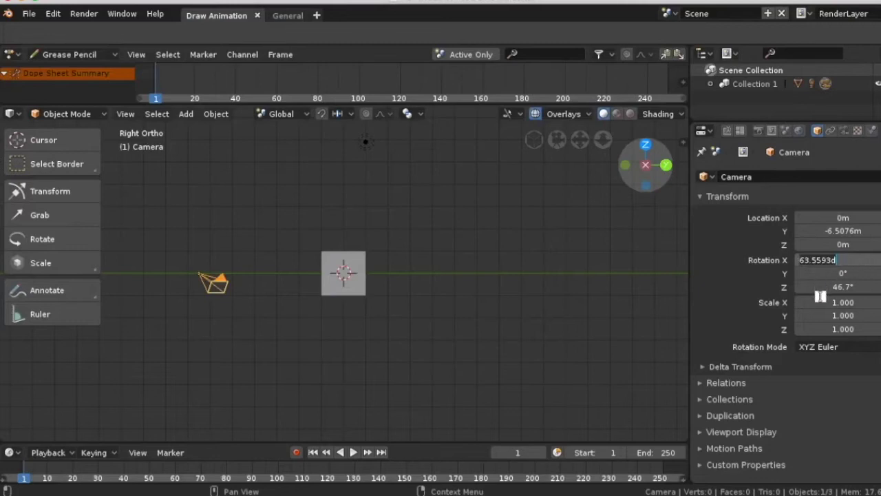
pyautogui.write('90')
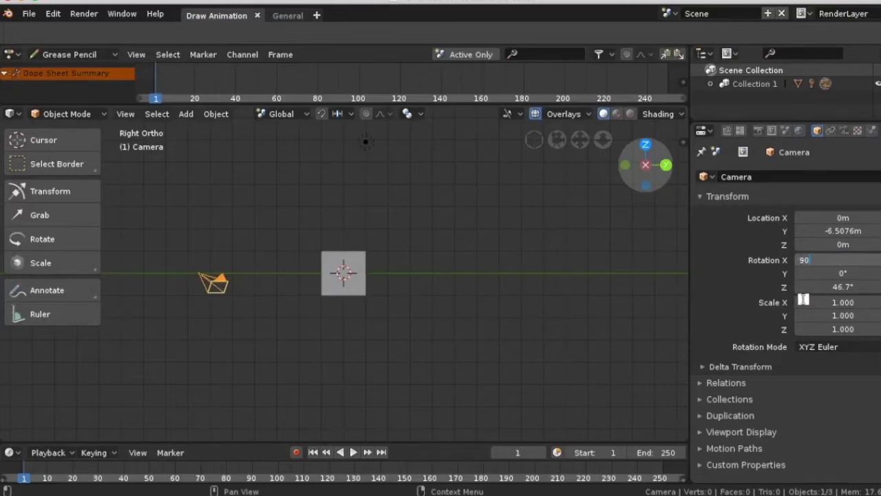
pyautogui.press('Return')
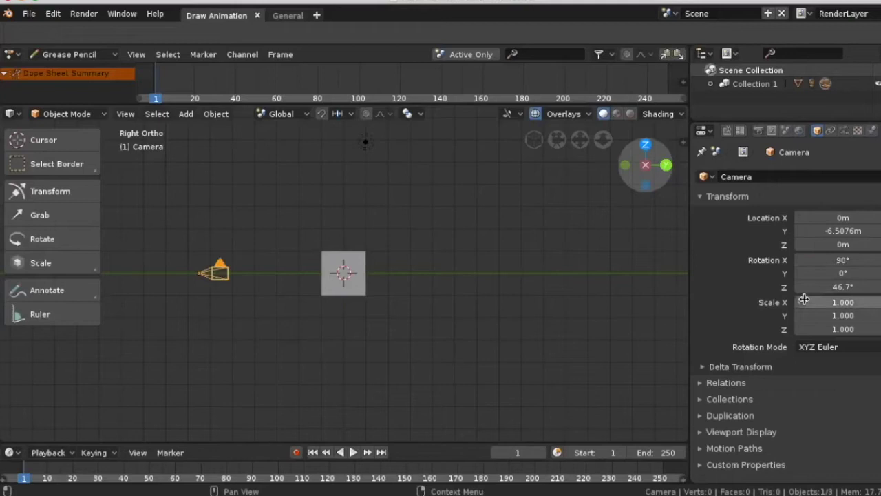
pyautogui.click(845, 285)
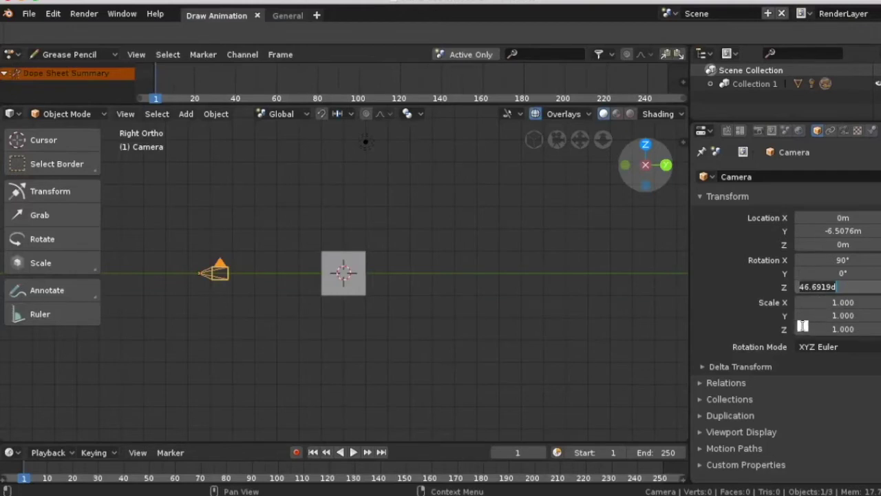
pyautogui.write('0')
pyautogui.press('Return')
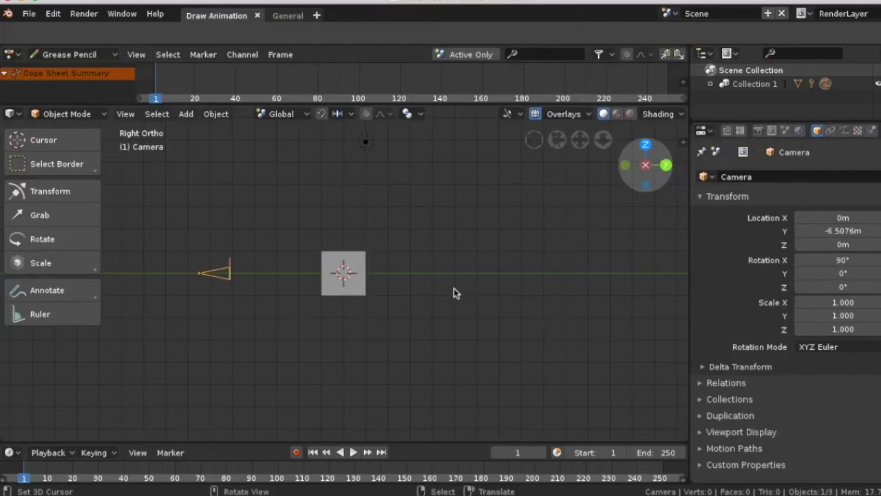
pyautogui.press('KP_0')
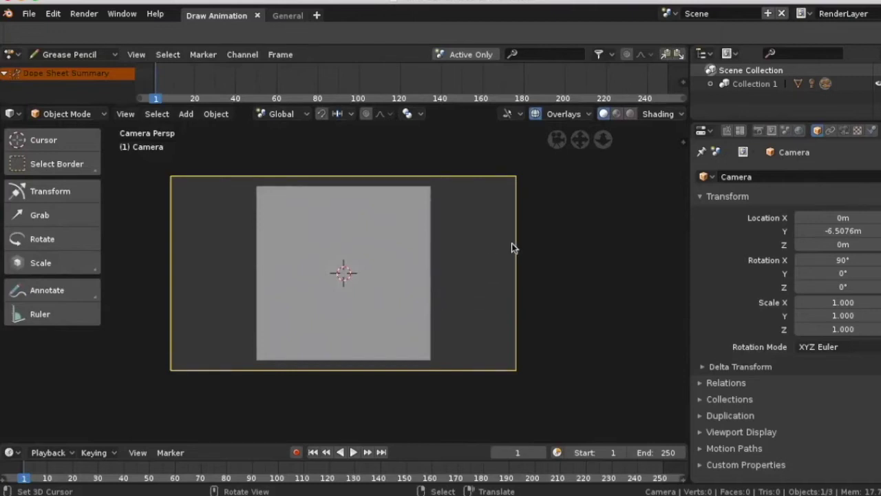
pyautogui.click(563, 144)
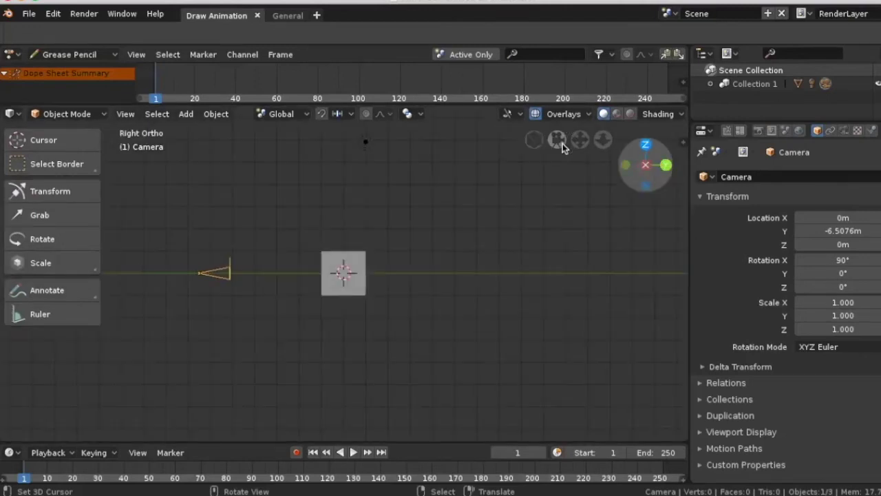
pyautogui.click(562, 143)
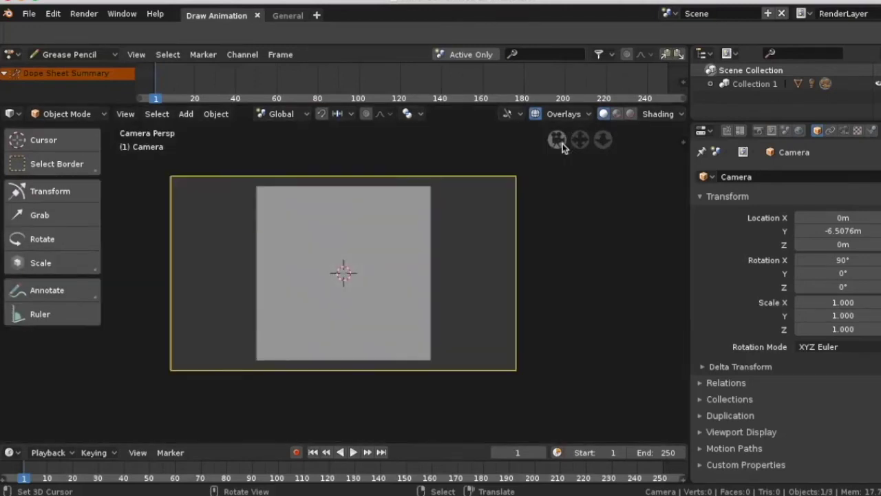
pyautogui.click(563, 144)
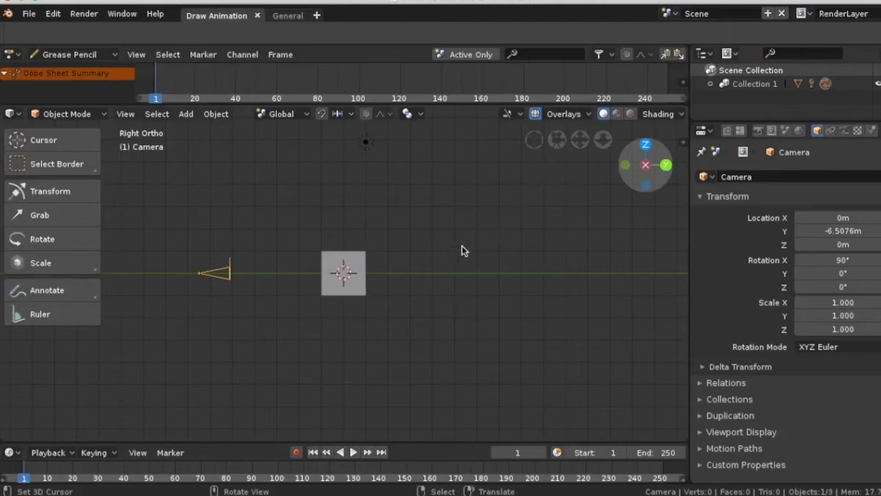
# Select the default cube and delete it with X
pyautogui.click(365, 291)
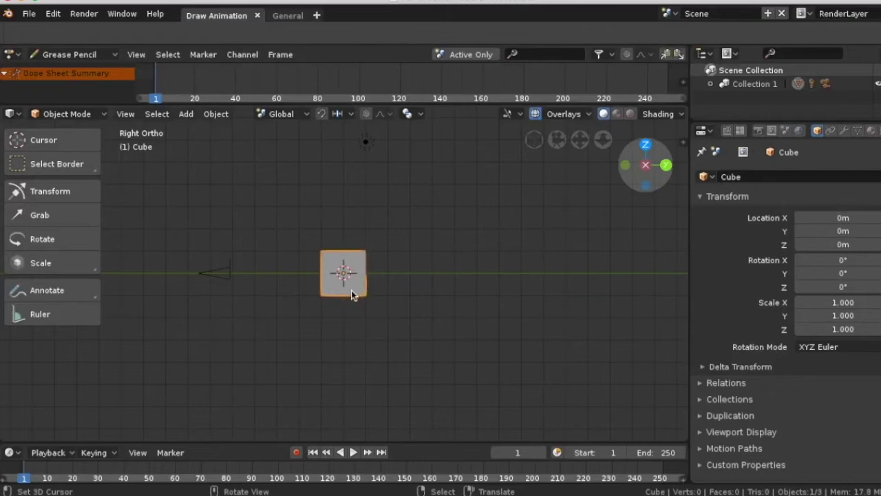
pyautogui.press('x')
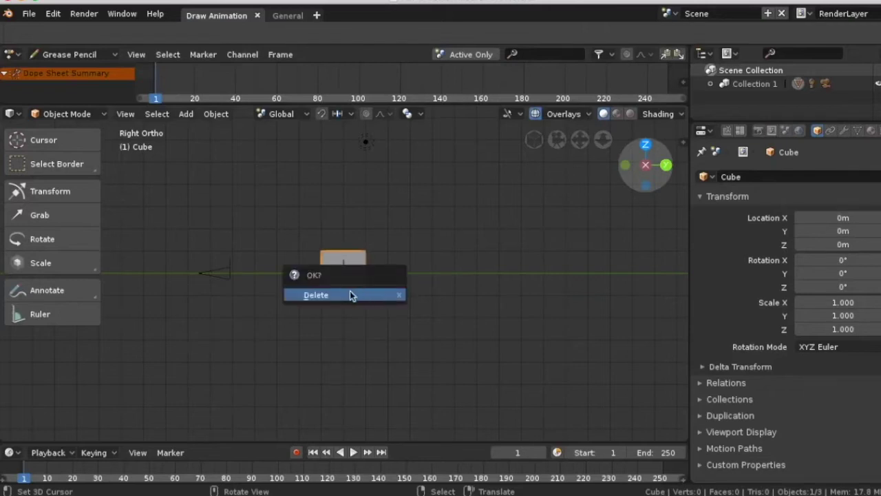
pyautogui.click(349, 294)
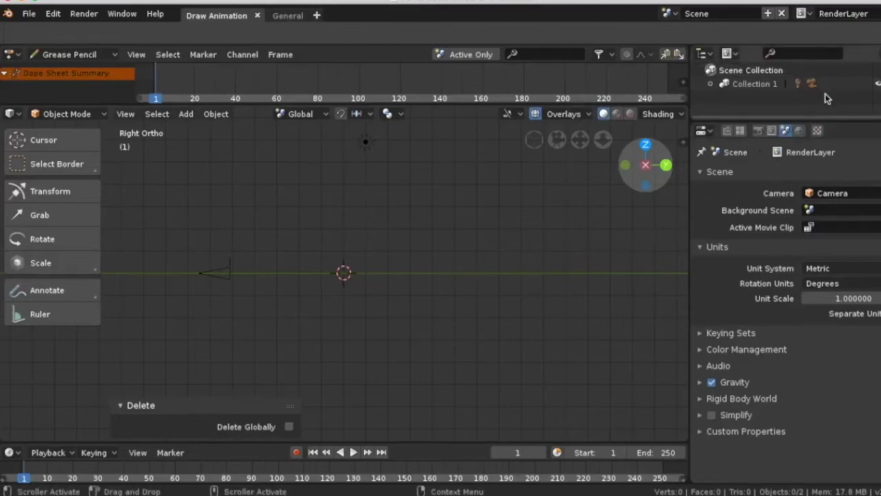
# Enable world nodes and set the background to near-white colour with Strength 100
pyautogui.click(799, 133)
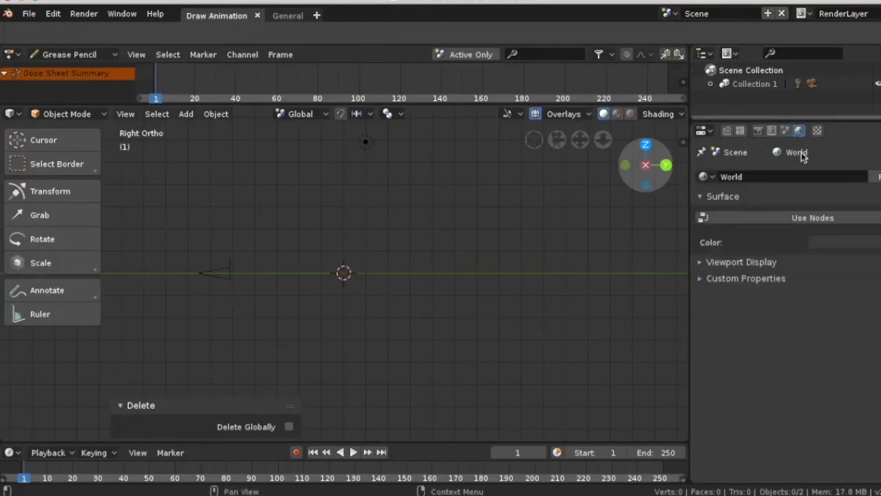
pyautogui.click(807, 220)
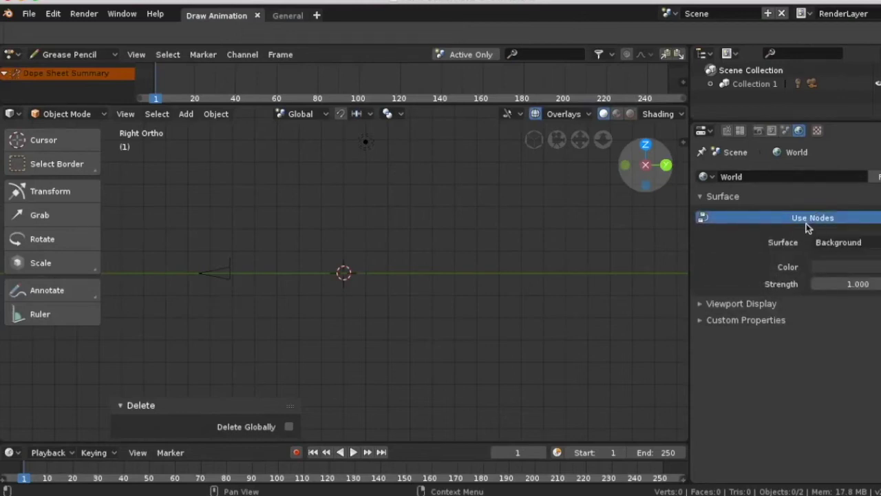
pyautogui.click(857, 272)
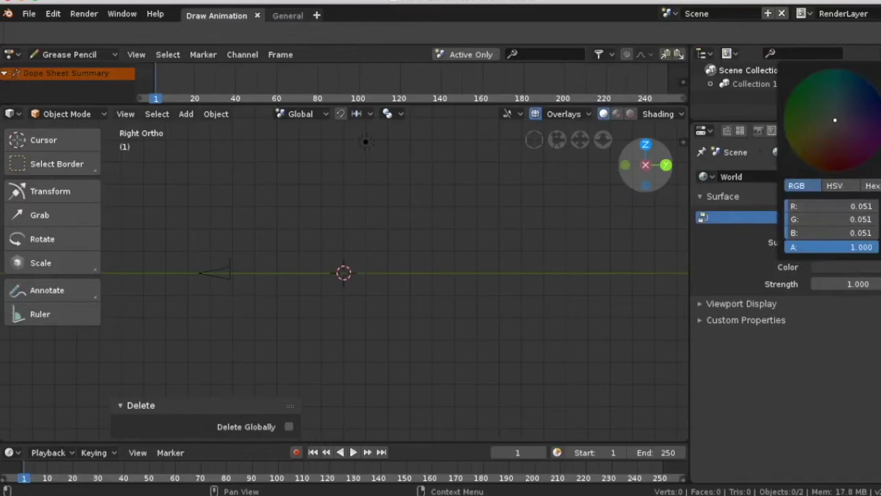
pyautogui.moveTo(880, 165); pyautogui.dragTo(880, 74)
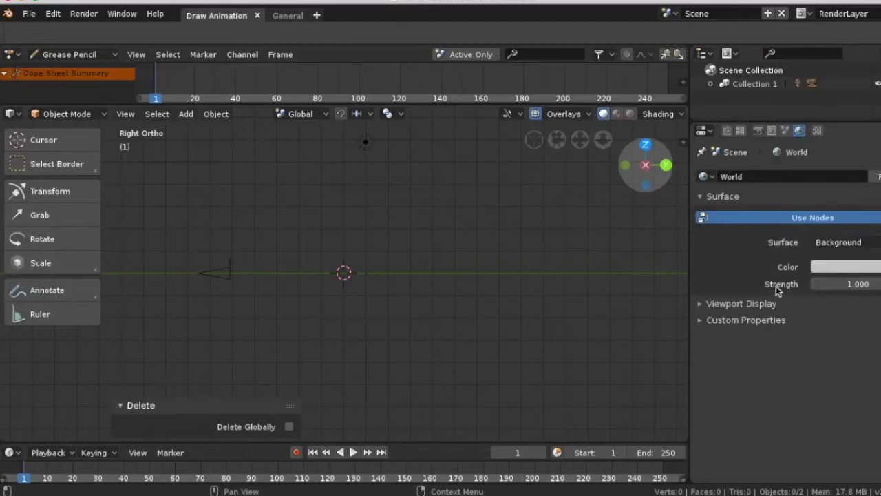
pyautogui.click(832, 287)
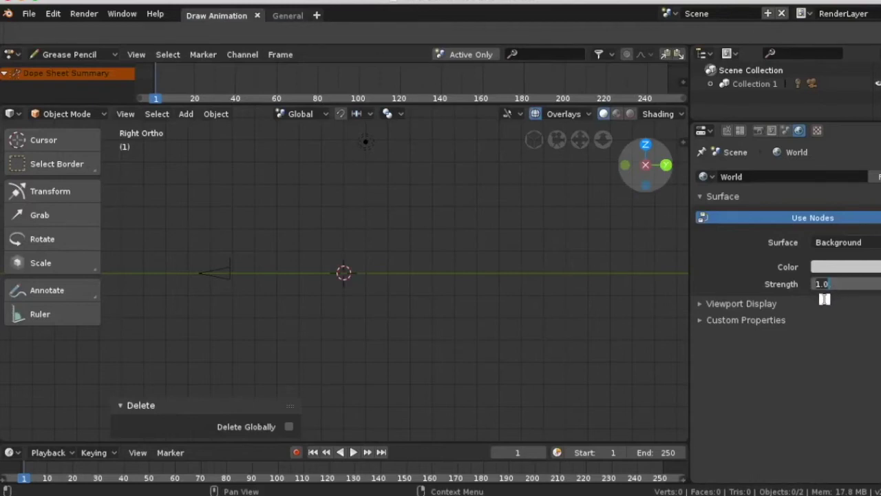
pyautogui.write('1')
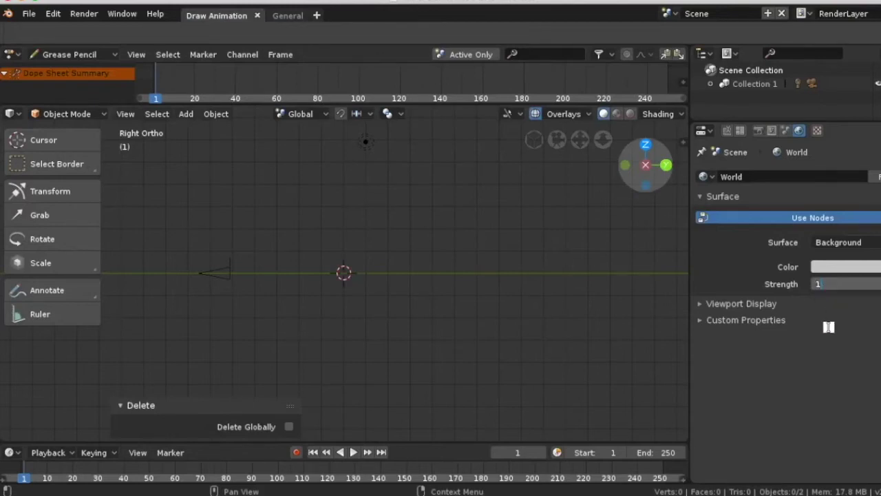
pyautogui.write('00')
pyautogui.press('Return')
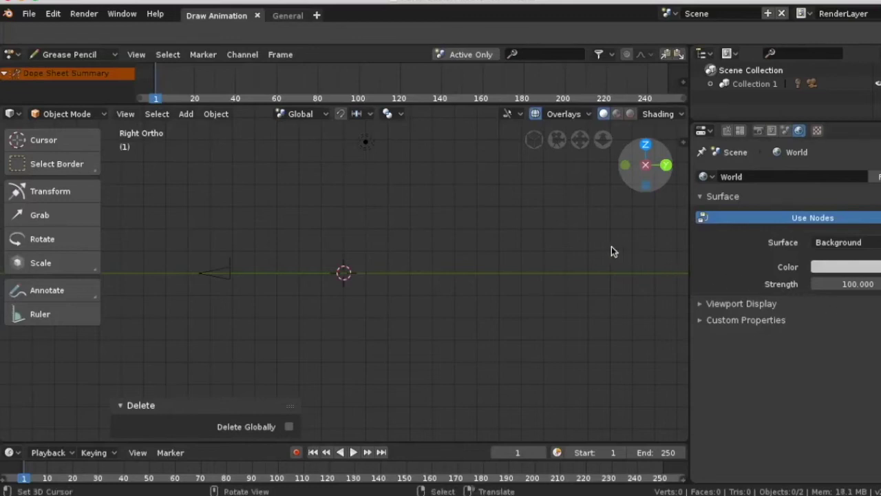
# Switch to LookDev shading, look through the camera, and fit its frame to the viewport
pyautogui.click(616, 114)
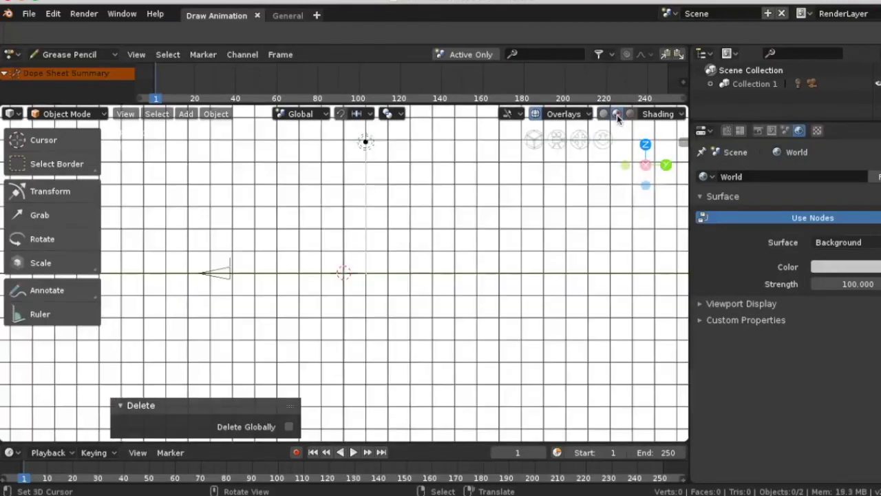
pyautogui.click(559, 143)
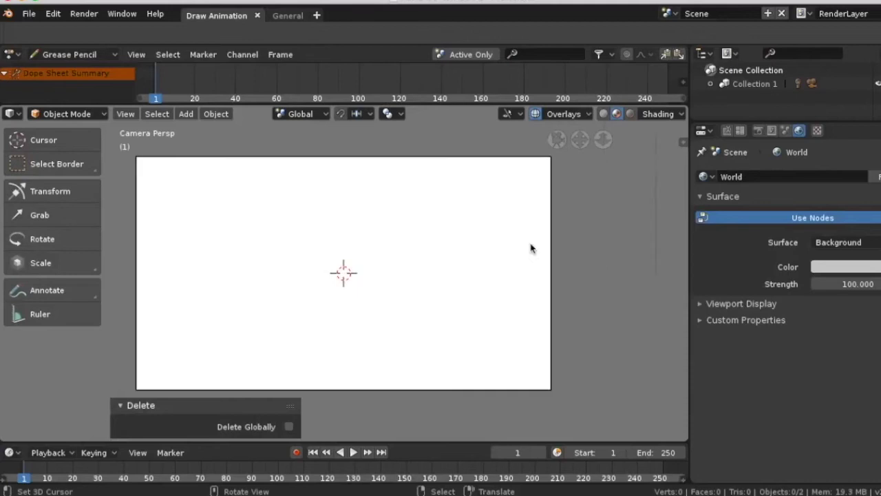
pyautogui.press('Home')
pyautogui.scroll(-4, 532, 247)
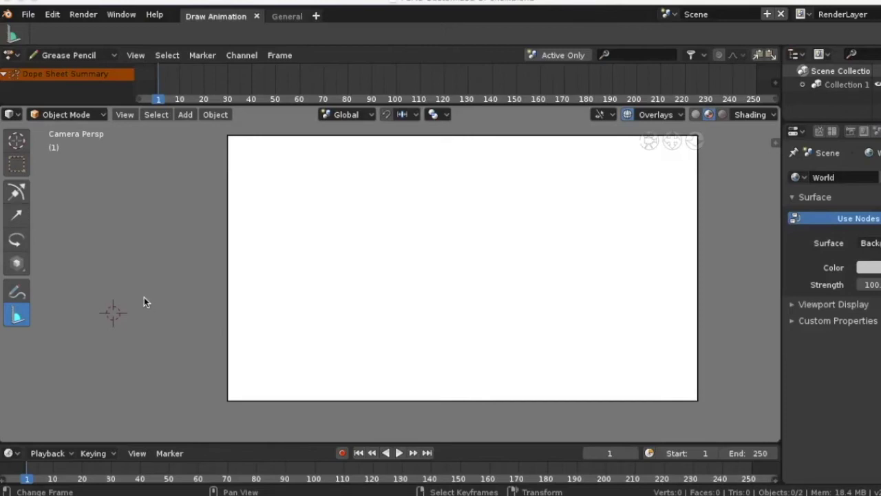
# Snap the 3D cursor to the world centre using Shift+S, Cursor to Center
pyautogui.hotkey('shift', 's')
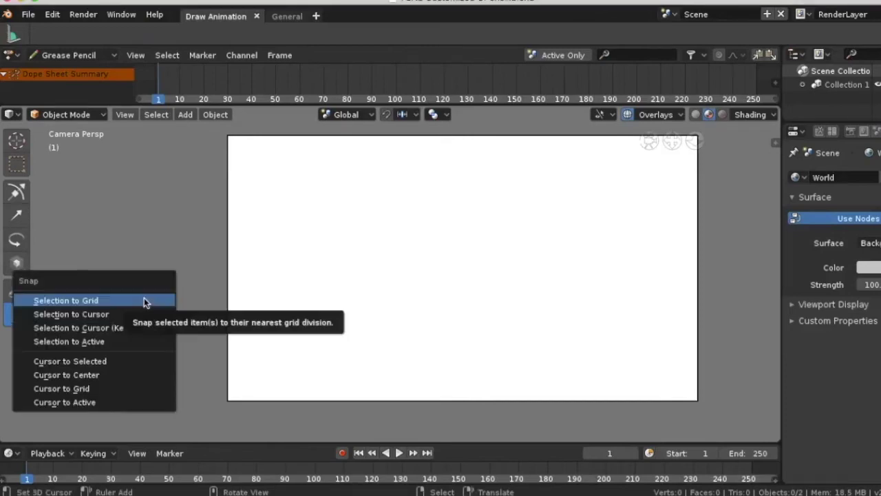
pyautogui.click(75, 376)
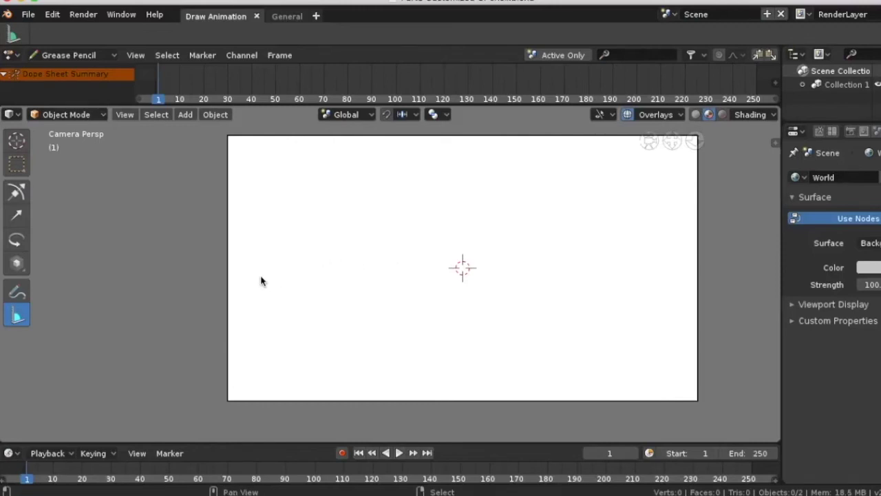
pyautogui.hotkey('shift', 'a')
pyautogui.moveTo(261, 280)
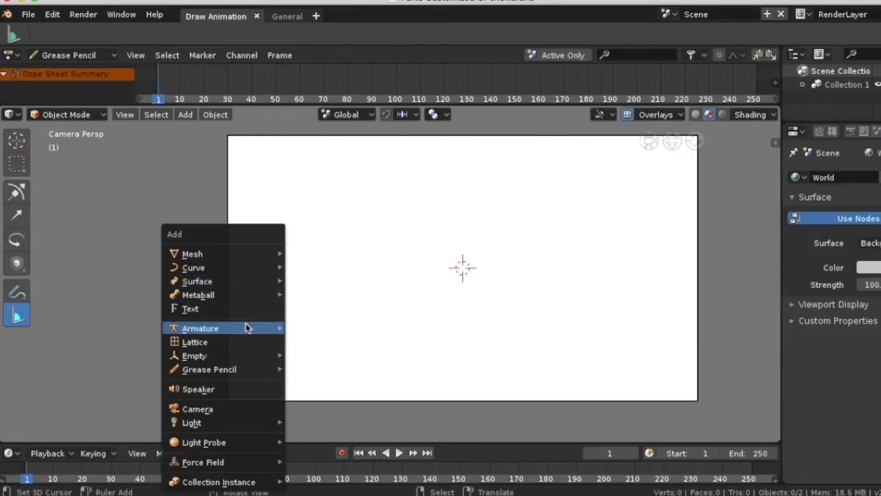
# Add a blank Grease Pencil object with Align to View enabled
pyautogui.moveTo(221, 372)
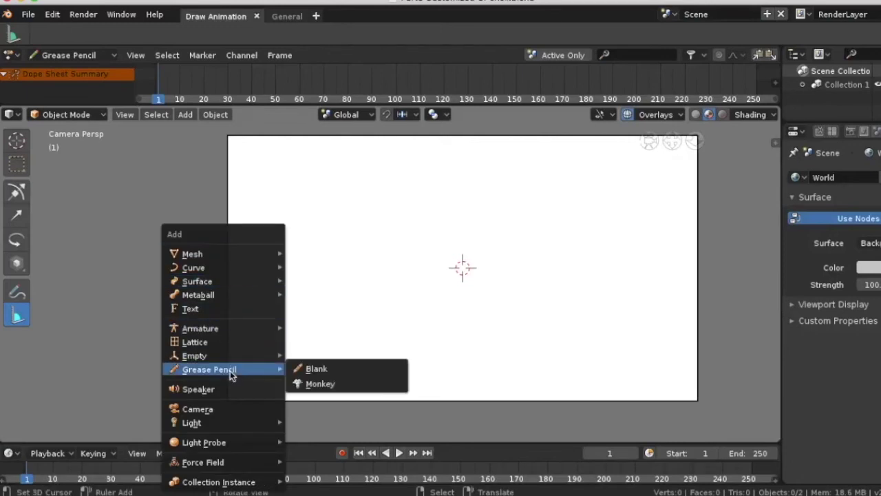
pyautogui.click(316, 369)
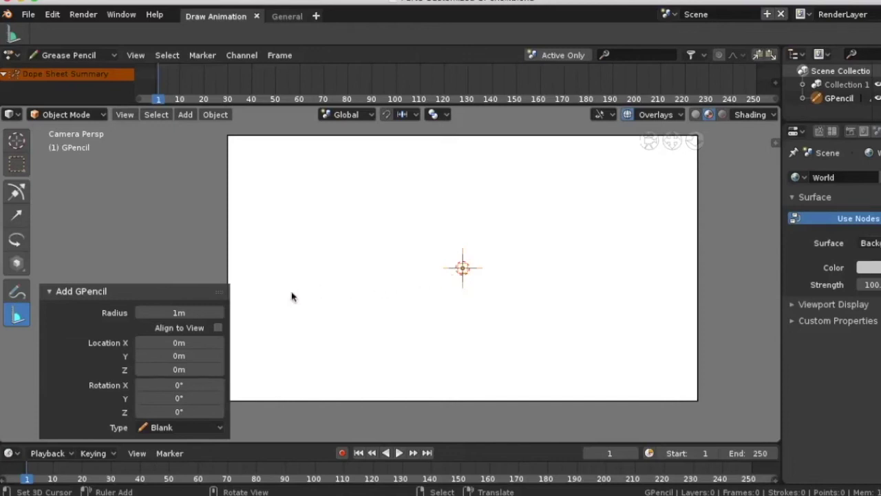
pyautogui.click(217, 328)
pyautogui.click(49, 295)
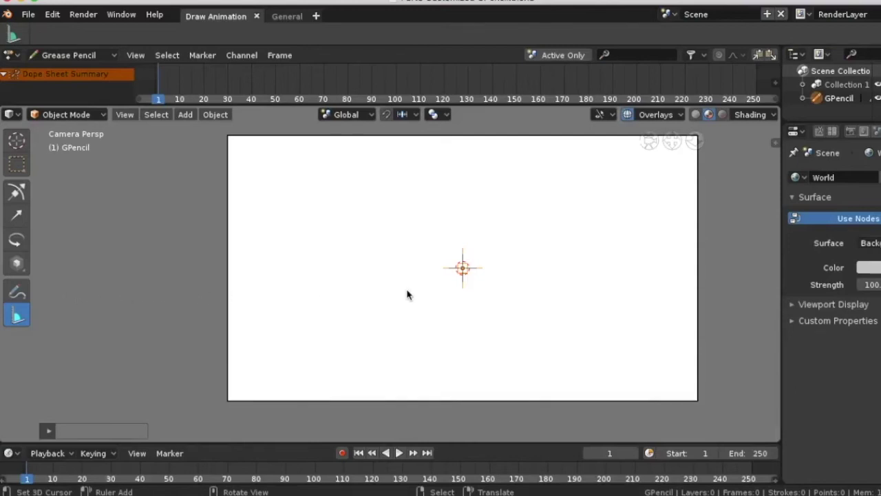
# Switch the GPencil object from the mode dropdown into Draw mode
pyautogui.click(104, 116)
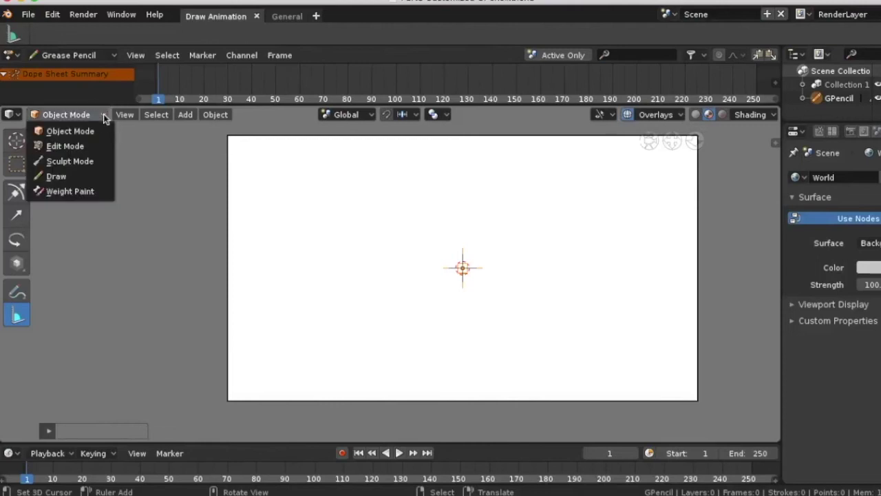
pyautogui.click(55, 179)
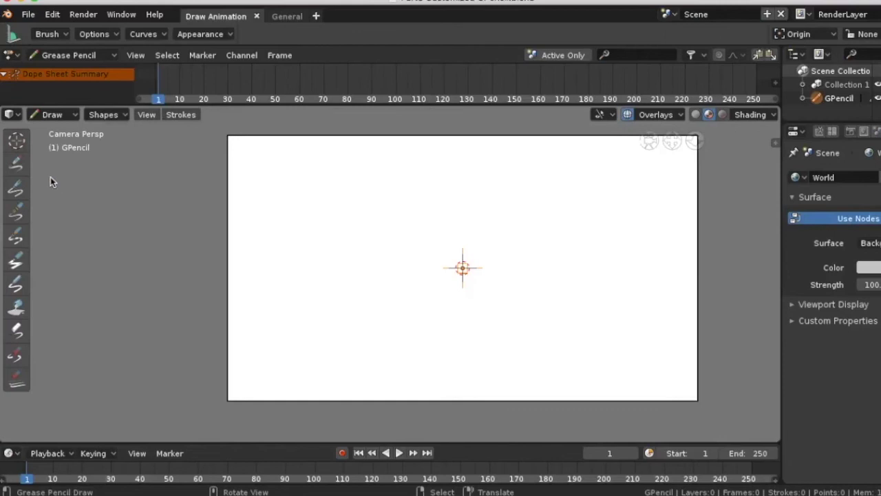